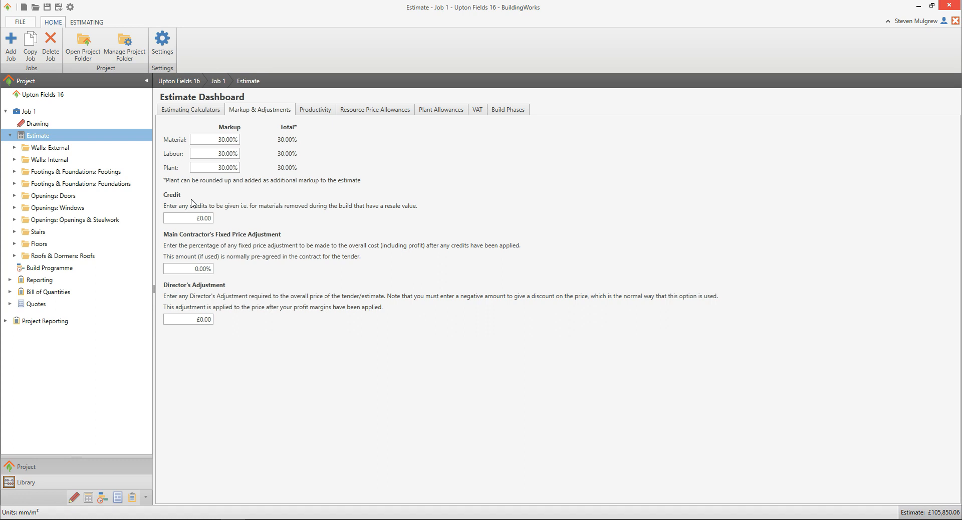
# Step: Enter a £1,500 credit, a 5% main contractor's fixed price adjustment and a -£5,000 director's adjustment for the estimate
pyautogui.click(200, 218)
pyautogui.write('1500')
pyautogui.click(290, 234)
pyautogui.click(203, 269)
pyautogui.write('5')
pyautogui.click(230, 271)
pyautogui.click(204, 319)
pyautogui.write('-£5,000')
# Step: Open Job 1's Bill of Quantities and mark the brick and block full fill cavity wall calculator as completed in the completion checker
pyautogui.click(65, 294)
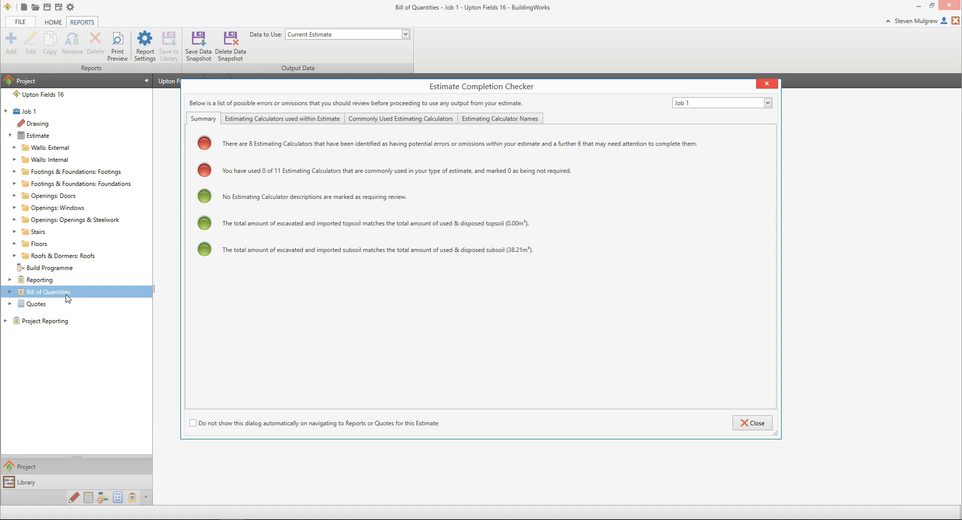
pyautogui.click(70, 295)
pyautogui.click(334, 121)
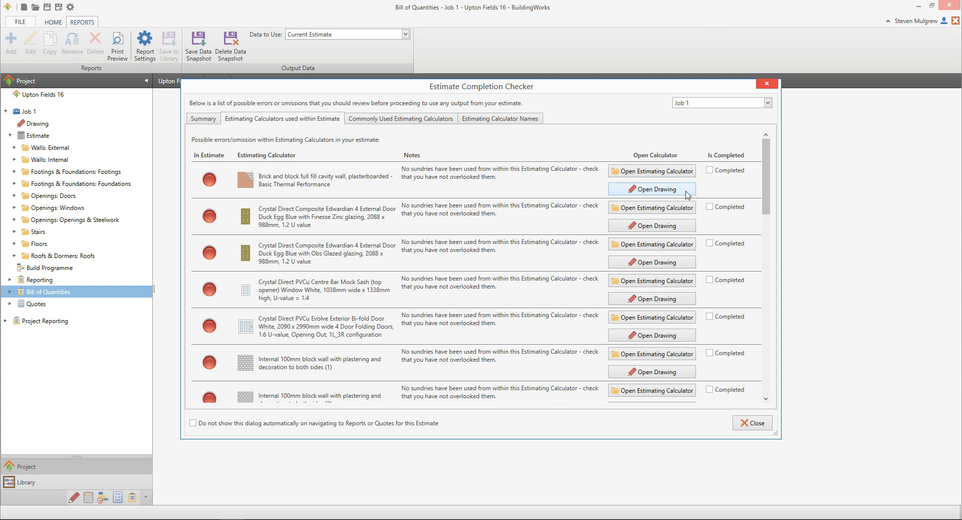
pyautogui.click(709, 171)
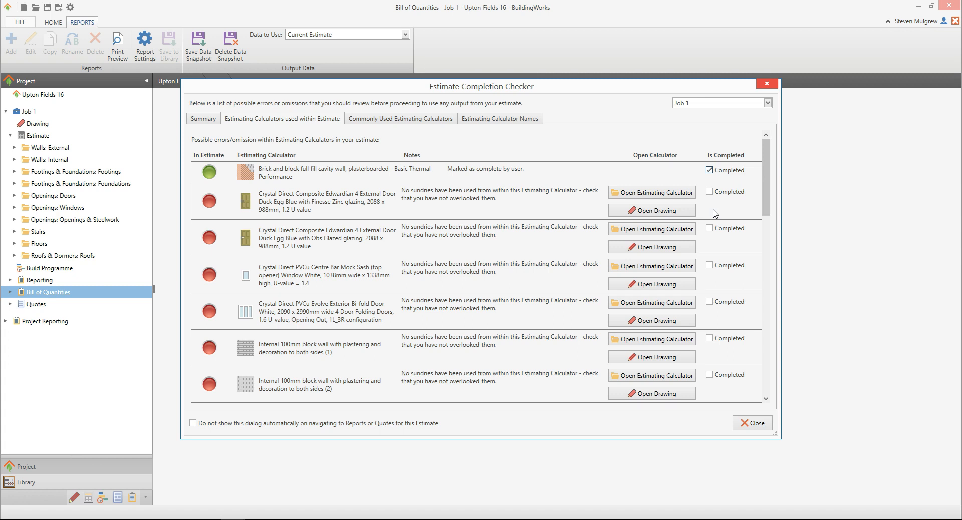
# Step: Review the commonly used calculators and the calculator names in the Estimate Completion Checker, and close it
pyautogui.click(433, 123)
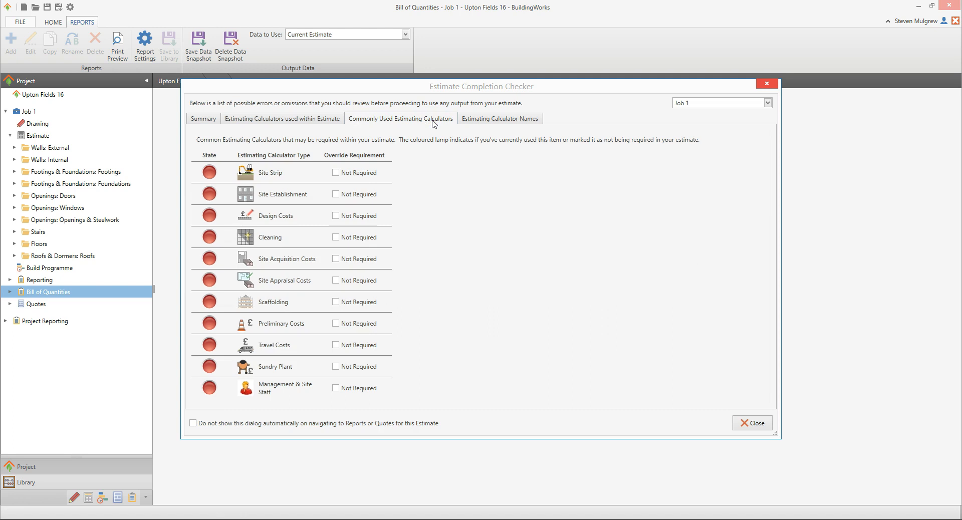
pyautogui.click(539, 121)
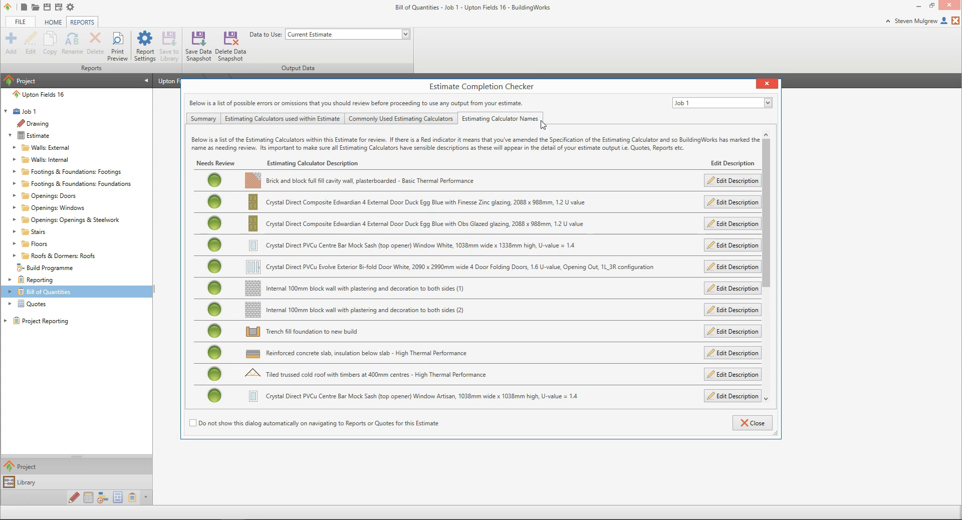
pyautogui.click(764, 427)
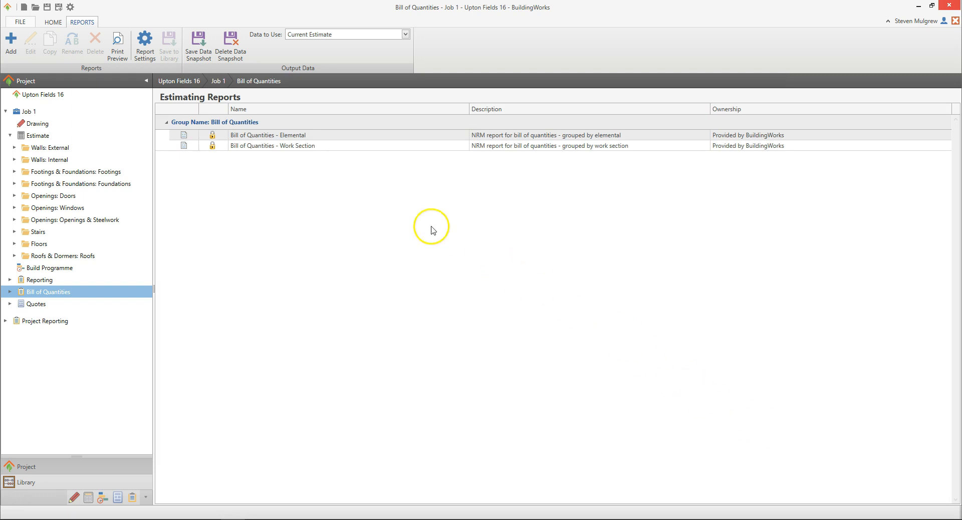
# Step: Open the Bill of Quantities - Work Section report to view its bill summary
pyautogui.click(324, 146)
pyautogui.click(325, 146)
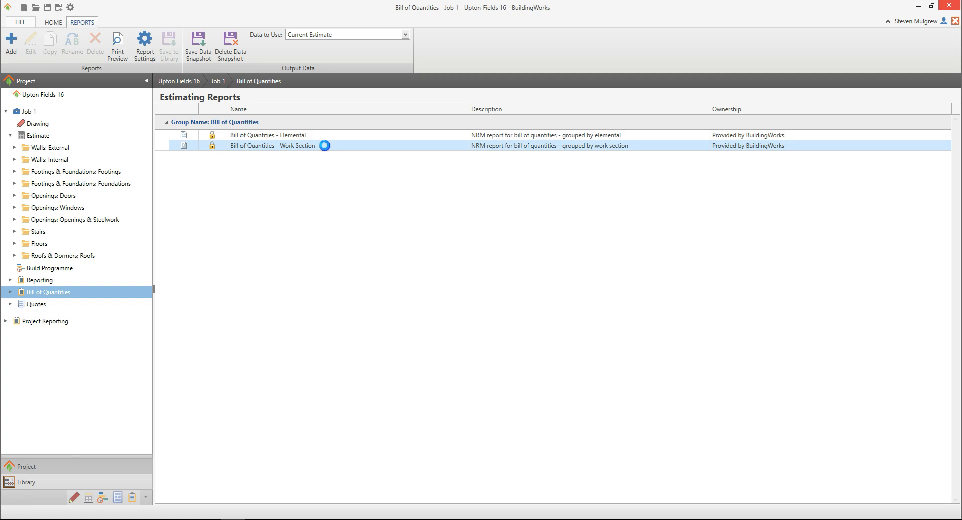
pyautogui.doubleClick(325, 146)
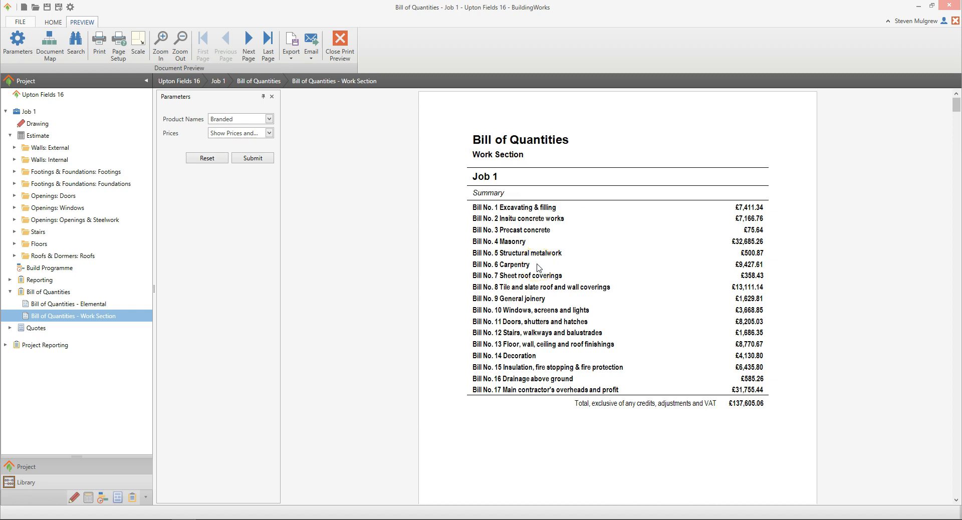
# Step: Open the Bill of Quantities - Elemental report and examine the branded product descriptions in section 2.2.5 External walls
pyautogui.click(98, 308)
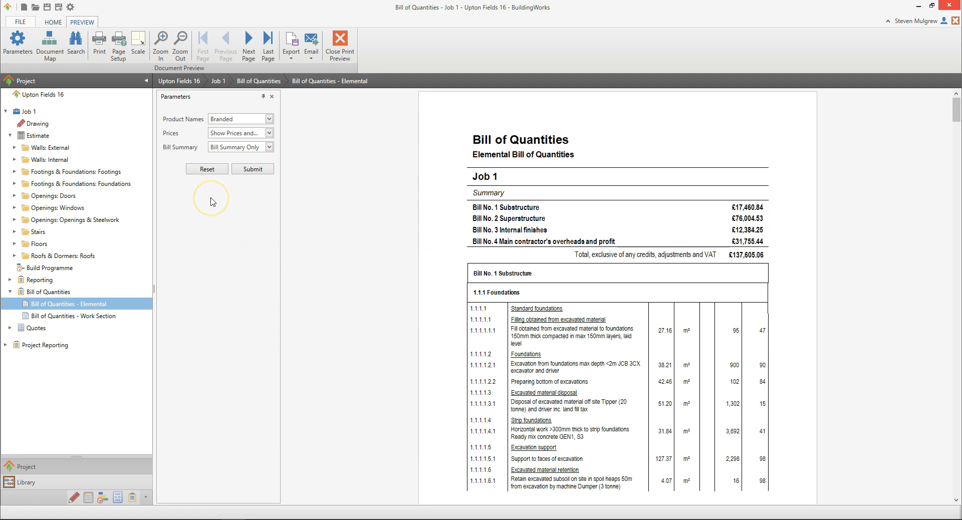
pyautogui.click(268, 171)
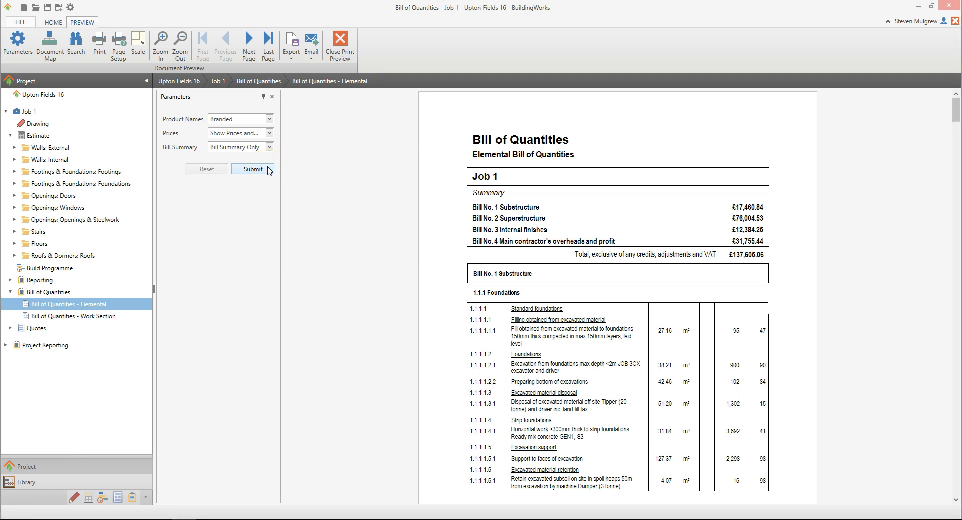
pyautogui.click(269, 119)
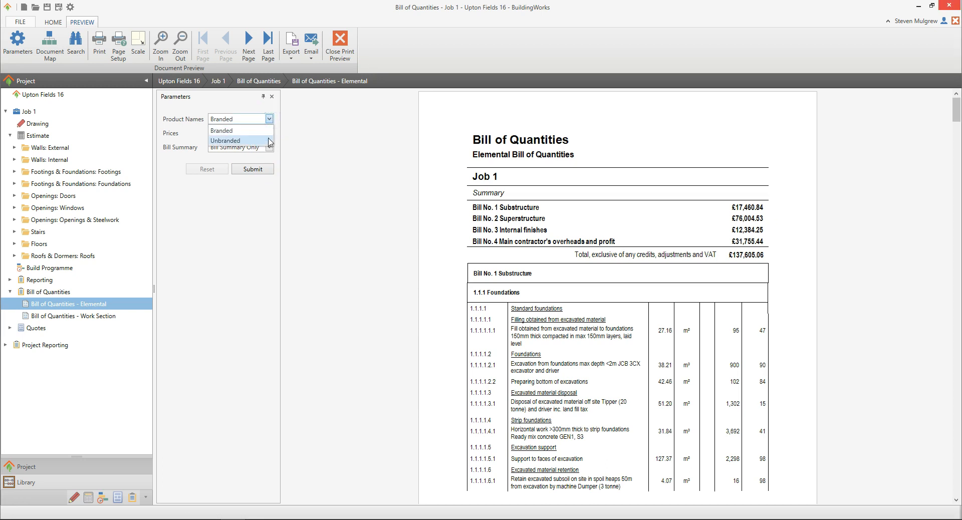
pyautogui.click(248, 121)
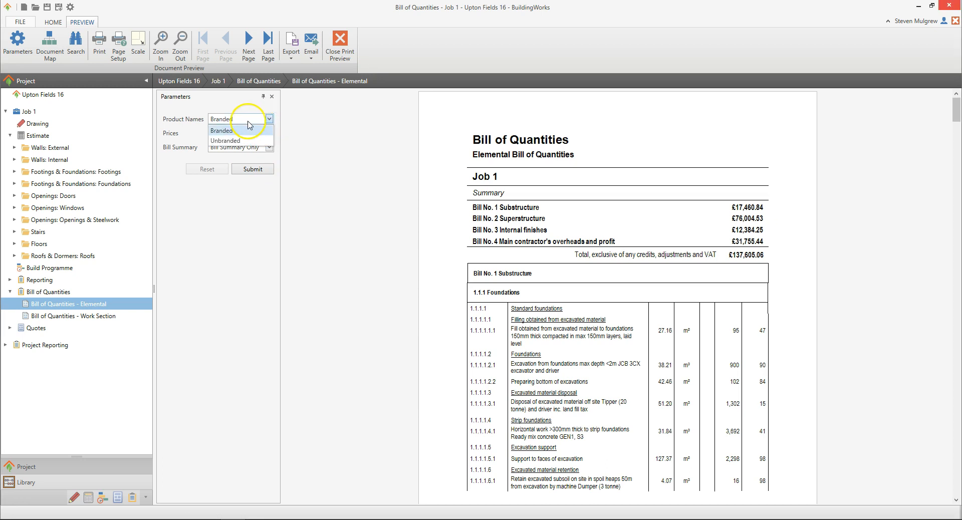
pyautogui.click(956, 110)
pyautogui.moveTo(956, 110); pyautogui.dragTo(958, 187)
pyautogui.click(924, 207)
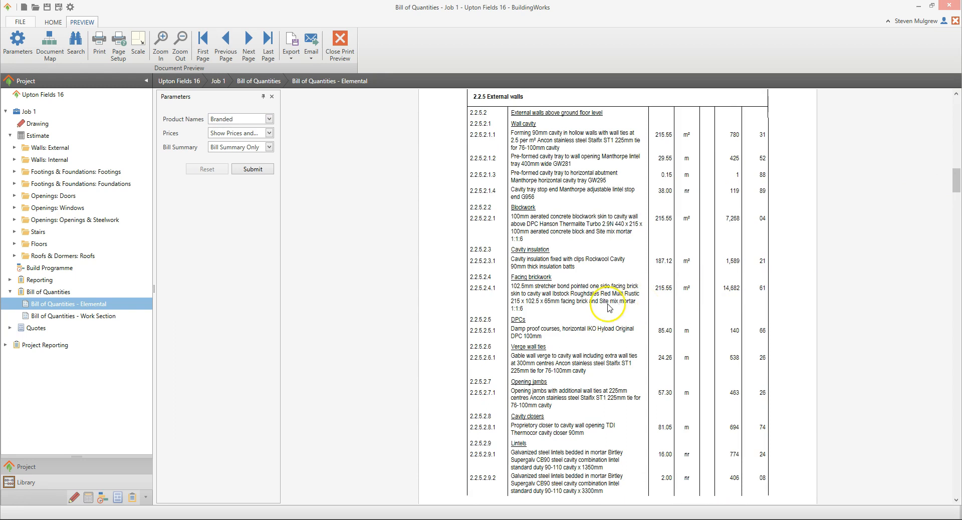
# Step: Regenerate the elemental report with Unbranded product names and check the descriptions in section 2.2.5 External walls
pyautogui.click(268, 120)
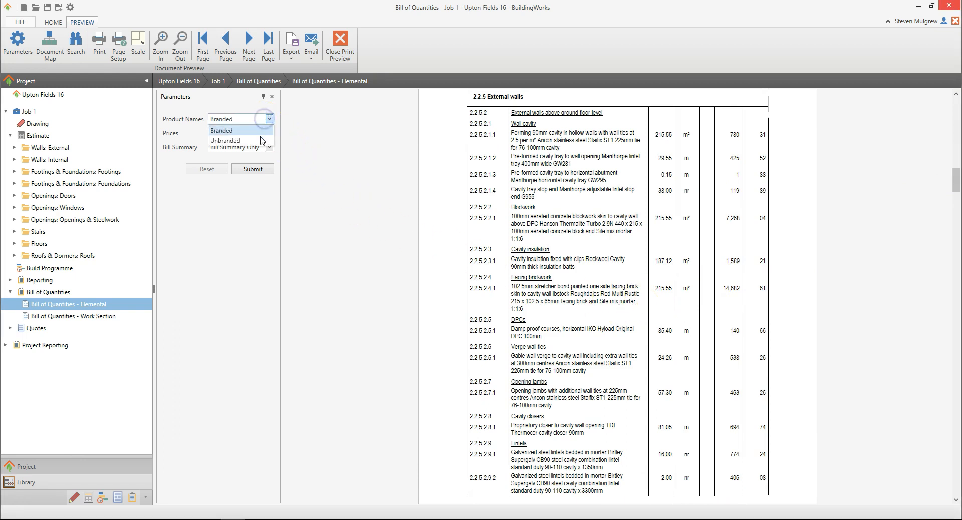
pyautogui.click(262, 133)
pyautogui.click(267, 173)
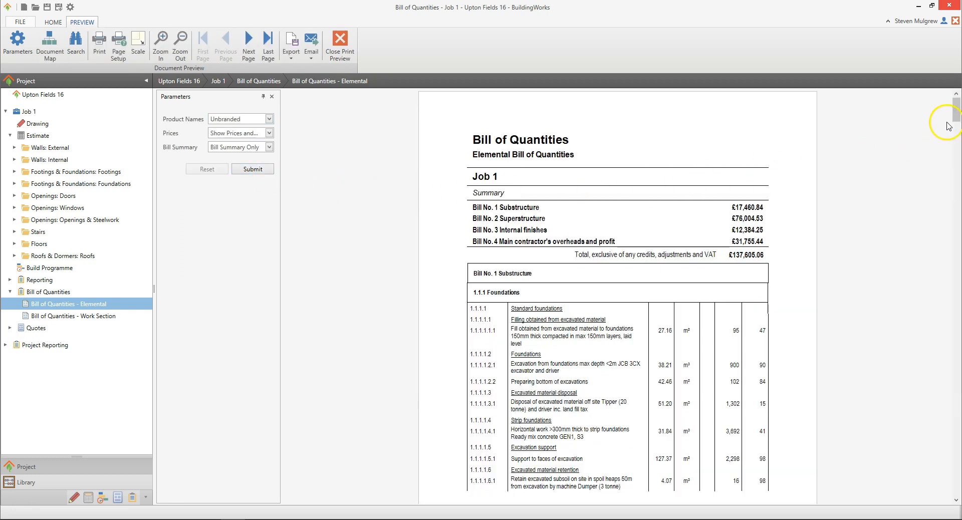
pyautogui.moveTo(956, 109); pyautogui.dragTo(958, 181)
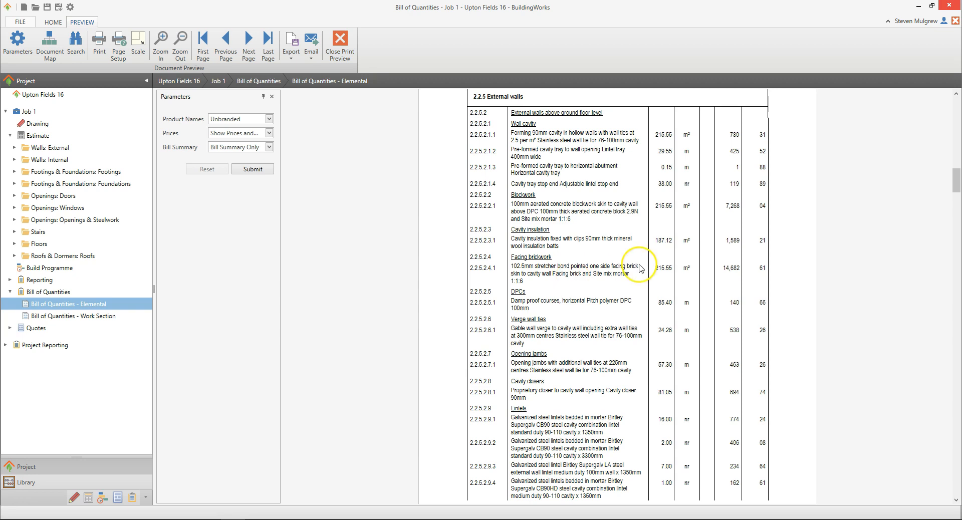
pyautogui.moveTo(954, 182); pyautogui.dragTo(952, 96)
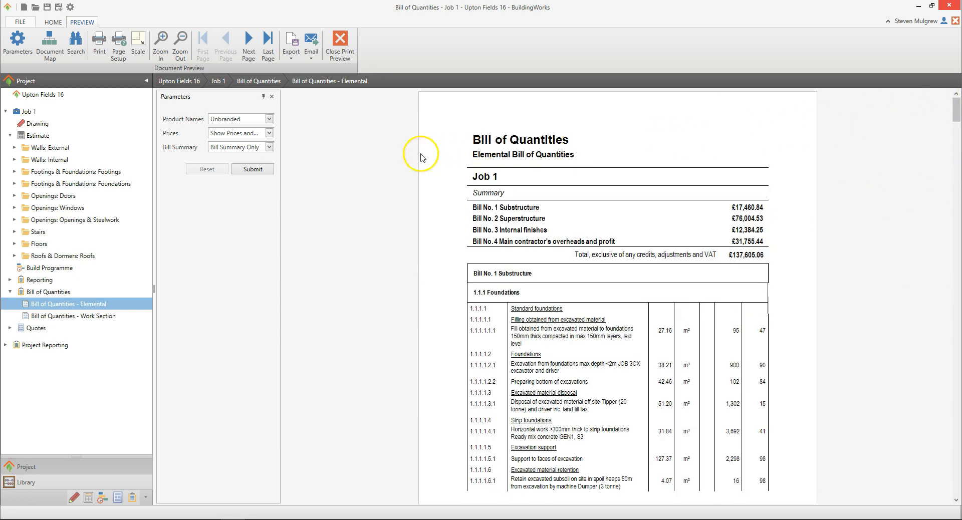
# Step: Set the report's prices to Show Prices including Profit and regenerate the elemental bill
pyautogui.click(269, 133)
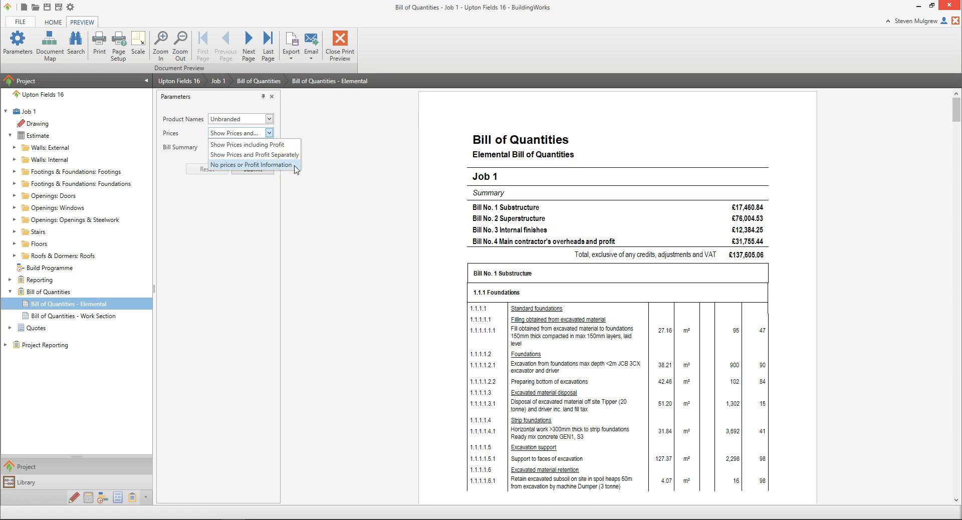
pyautogui.click(289, 144)
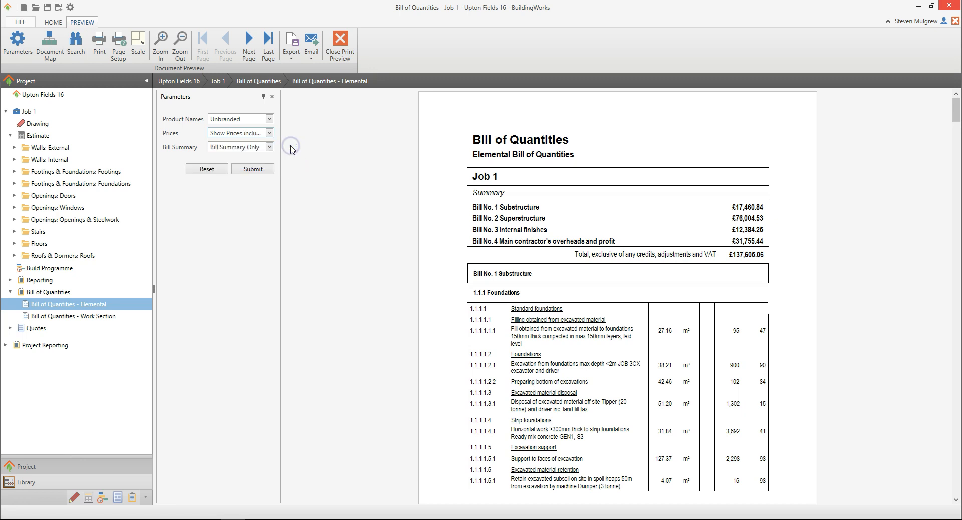
pyautogui.click(269, 170)
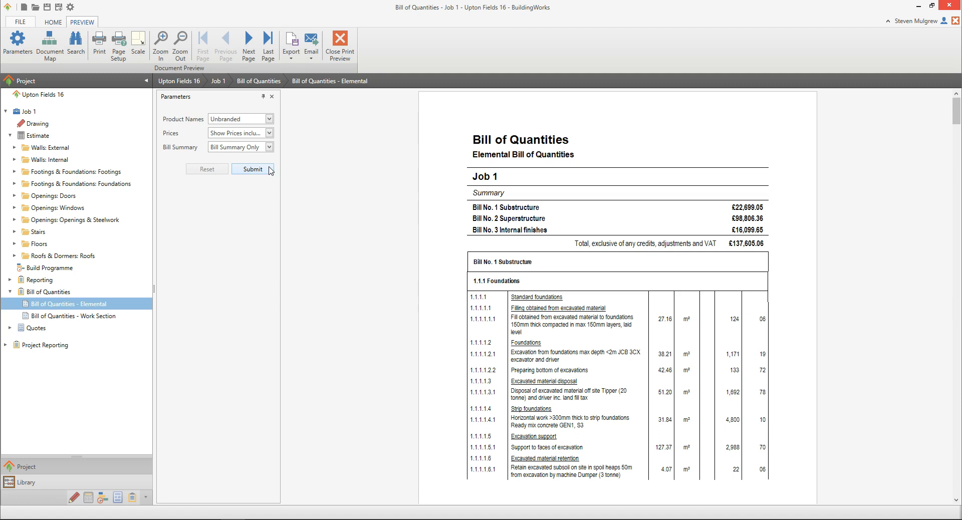
# Step: Set the bill summary to Expanded Elemental Summary and regenerate the report
pyautogui.click(270, 147)
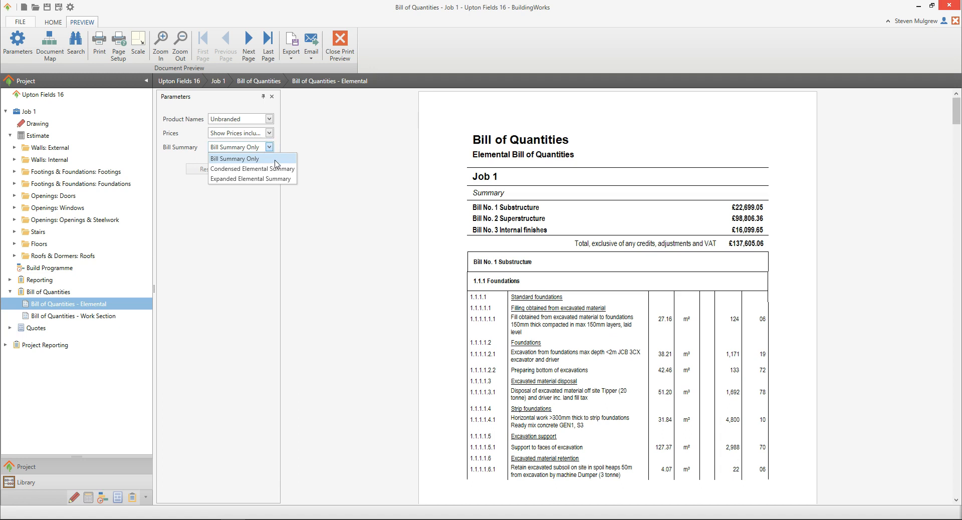
pyautogui.click(294, 174)
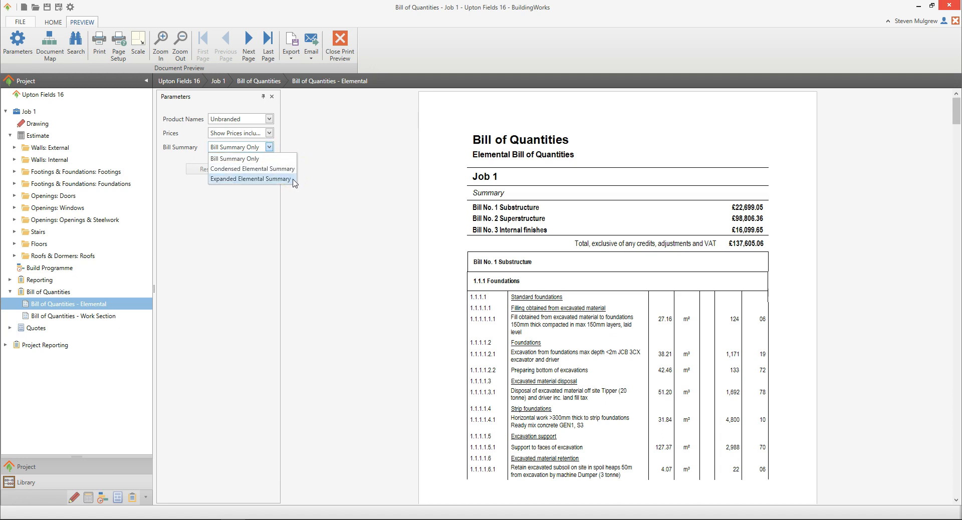
pyautogui.click(314, 205)
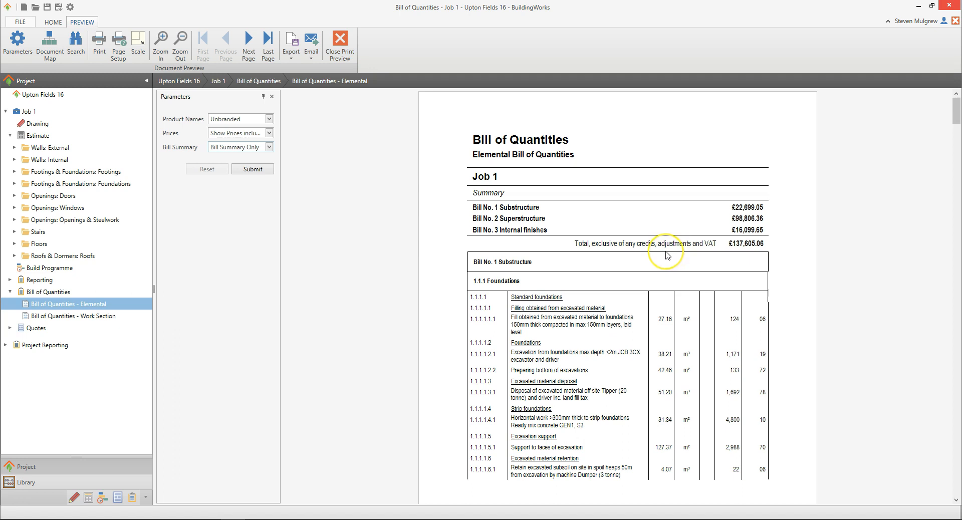
pyautogui.click(269, 147)
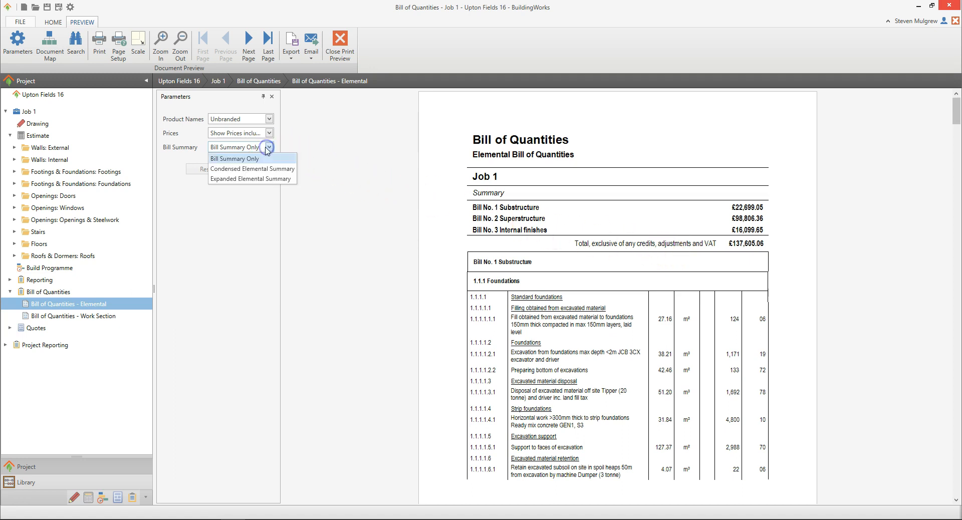
pyautogui.click(261, 179)
pyautogui.click(264, 171)
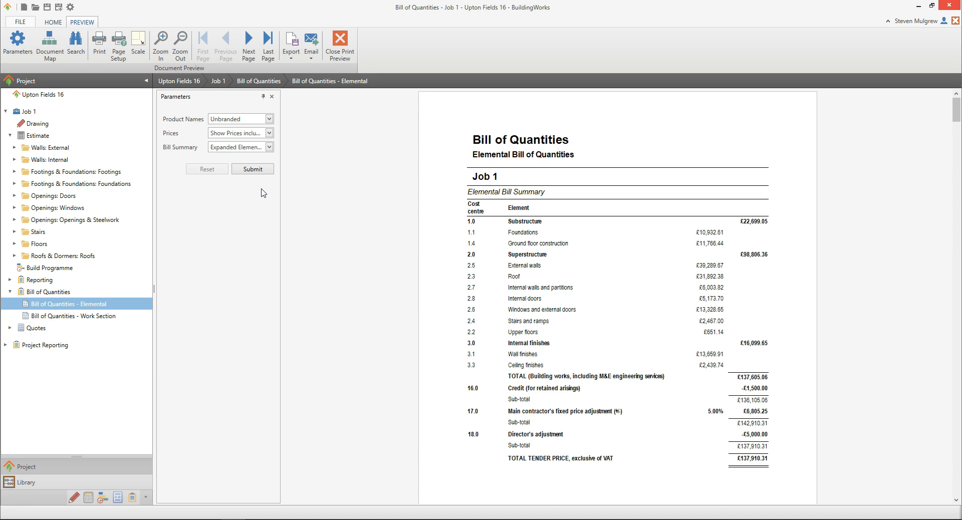
# Step: Set the Bill of Quantities cost sorting to Lowest to highest in the application's NRM estimate settings
pyautogui.click(71, 8)
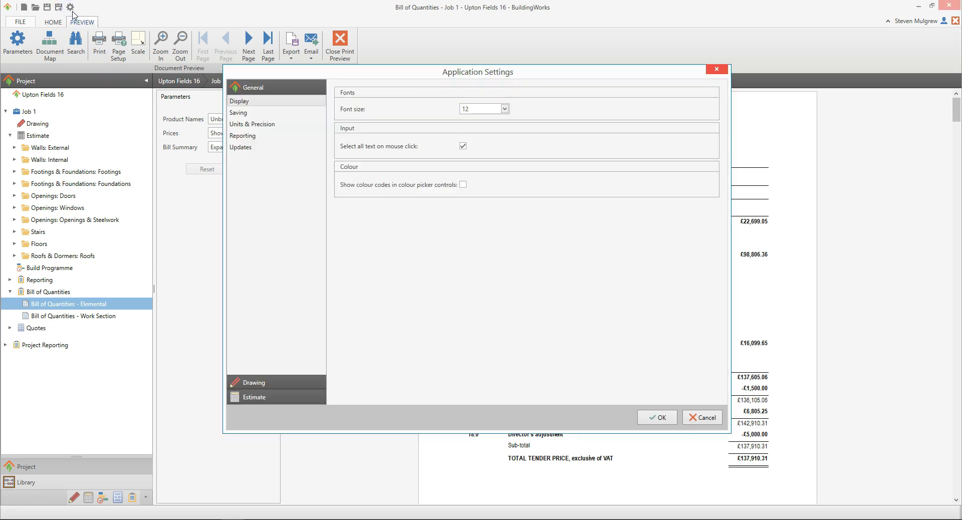
pyautogui.click(280, 397)
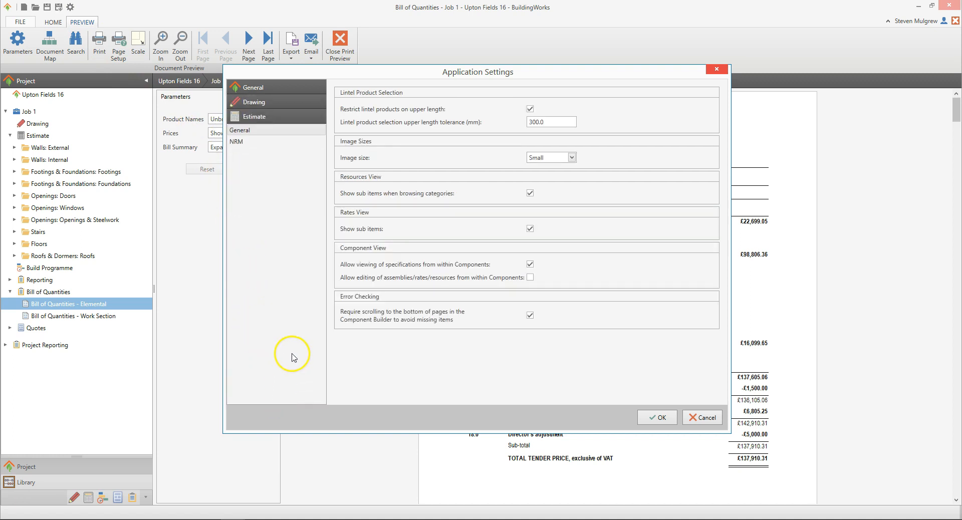
pyautogui.click(247, 143)
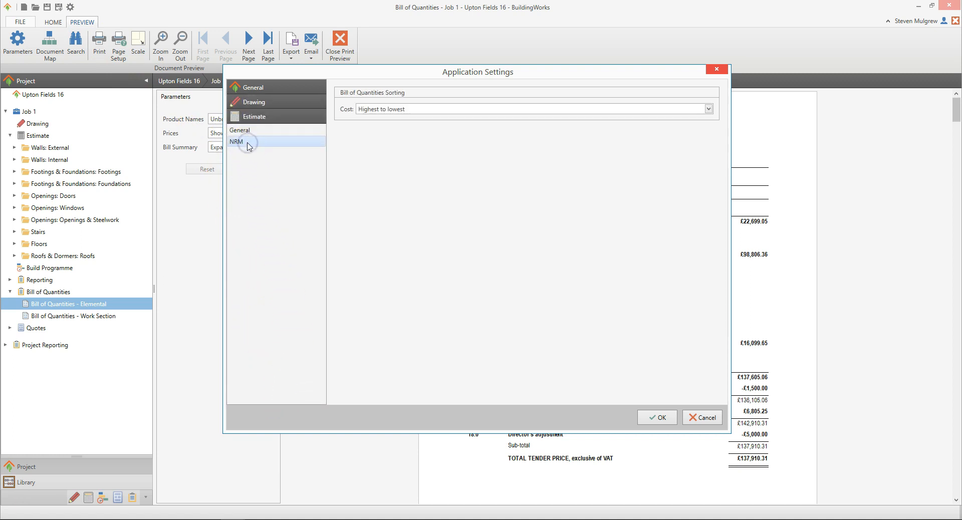
pyautogui.click(413, 109)
pyautogui.click(416, 130)
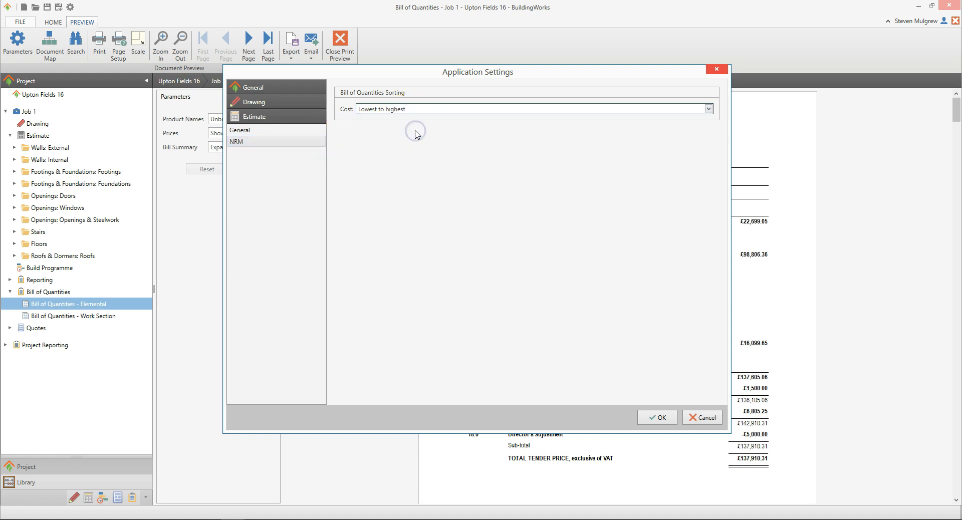
pyautogui.click(669, 419)
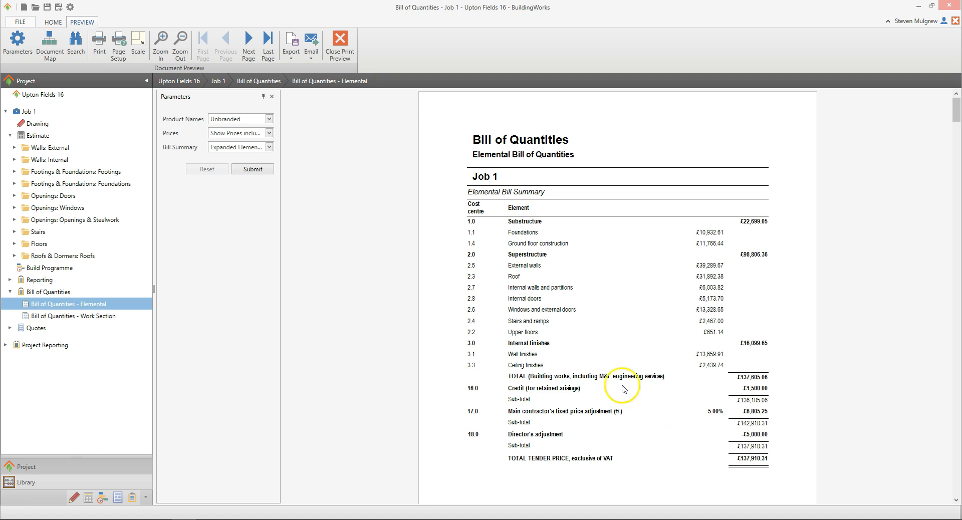
# Step: Confirm the A4 portrait page setup and print all pages of the report on the HP Deskjet 1510 series printer
pyautogui.click(118, 40)
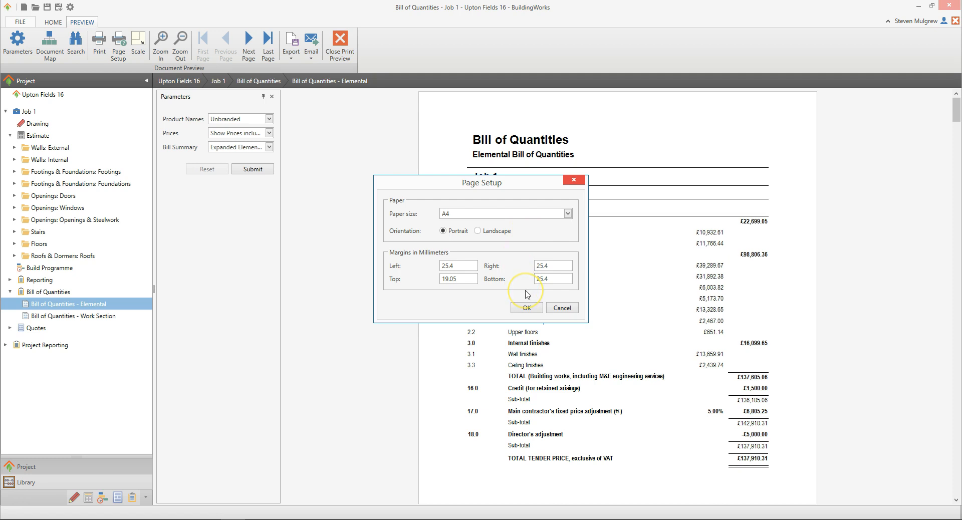
pyautogui.click(534, 308)
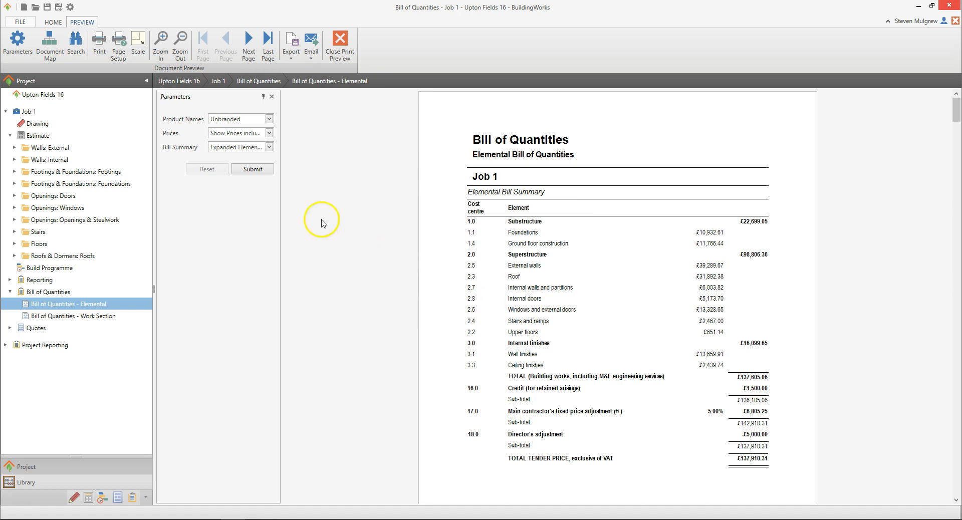
pyautogui.click(98, 53)
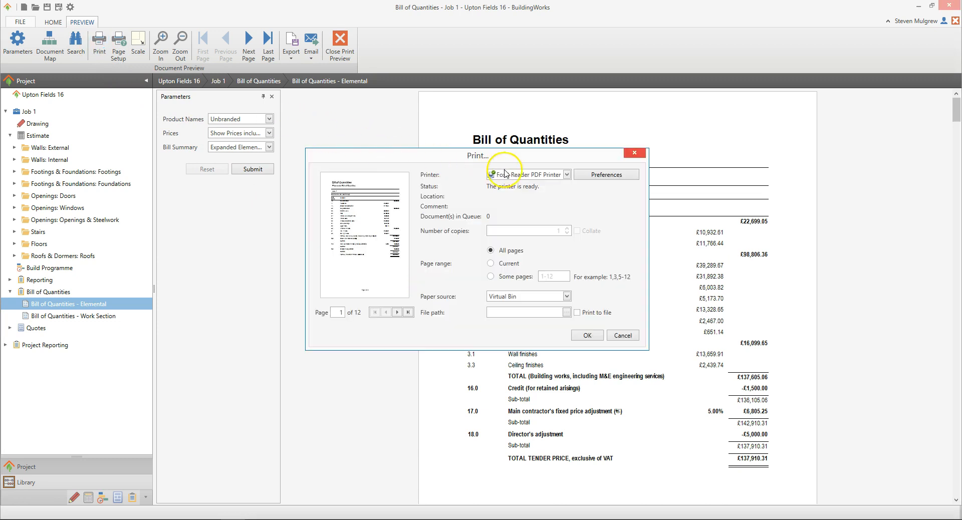
pyautogui.click(566, 175)
pyautogui.click(567, 210)
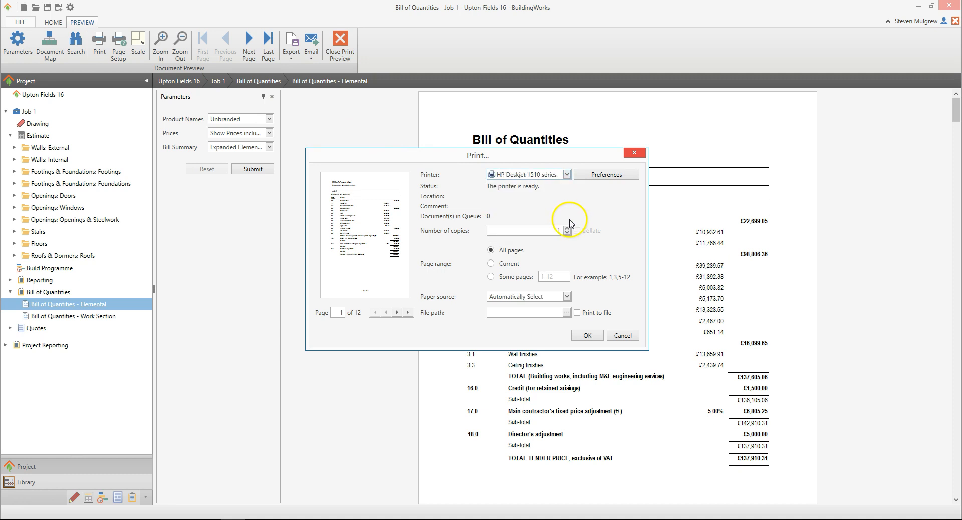
pyautogui.click(568, 228)
pyautogui.click(597, 338)
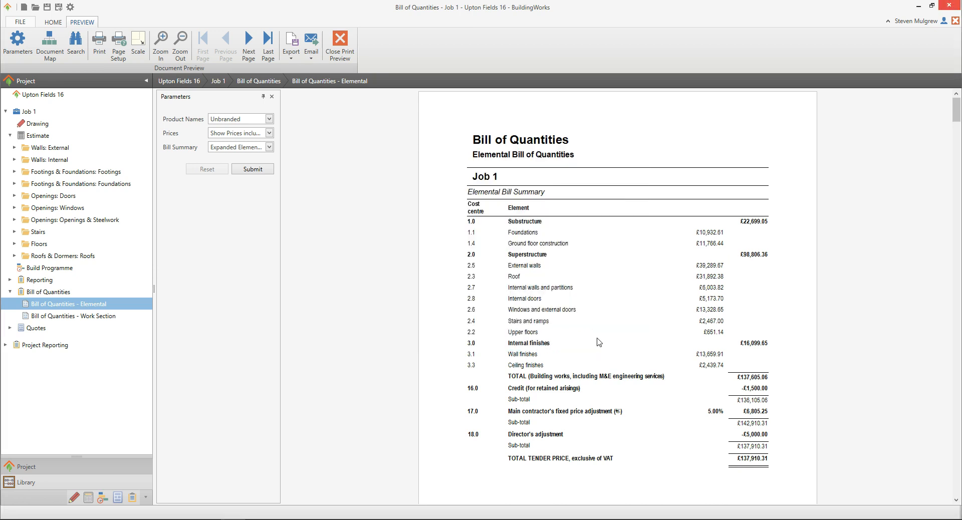
# Step: Export the elemental bill as the PDF "Bill of Quantities - Elemental.pdf" in the Job 1 folder, with opening the file after exporting disabled
pyautogui.click(291, 59)
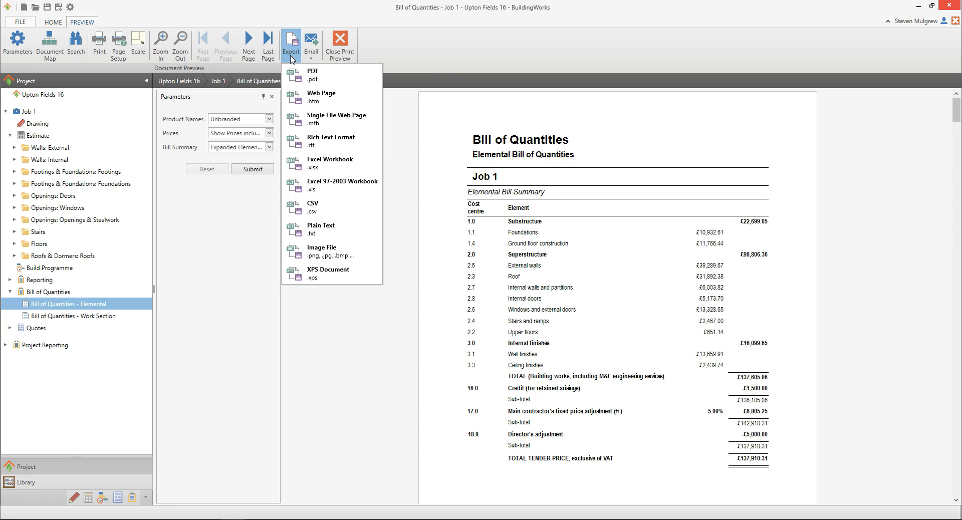
pyautogui.click(328, 75)
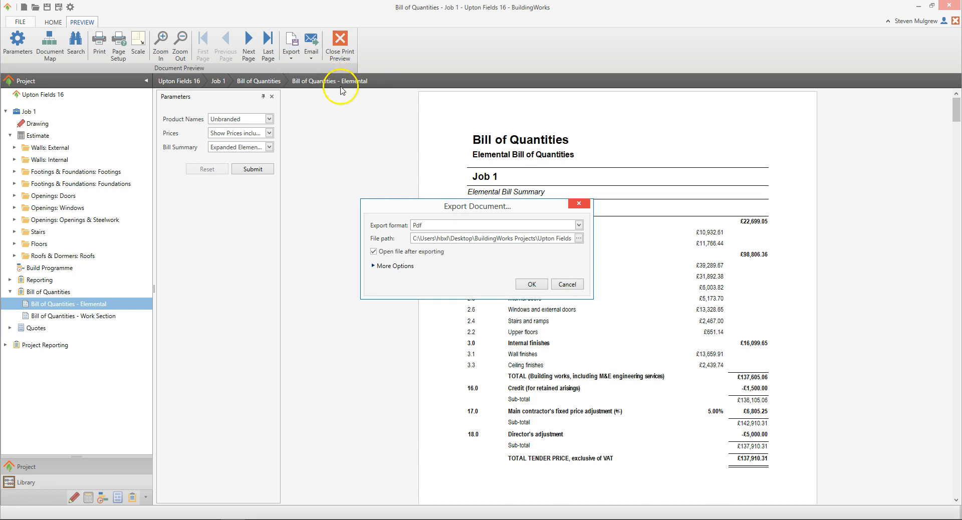
pyautogui.click(579, 238)
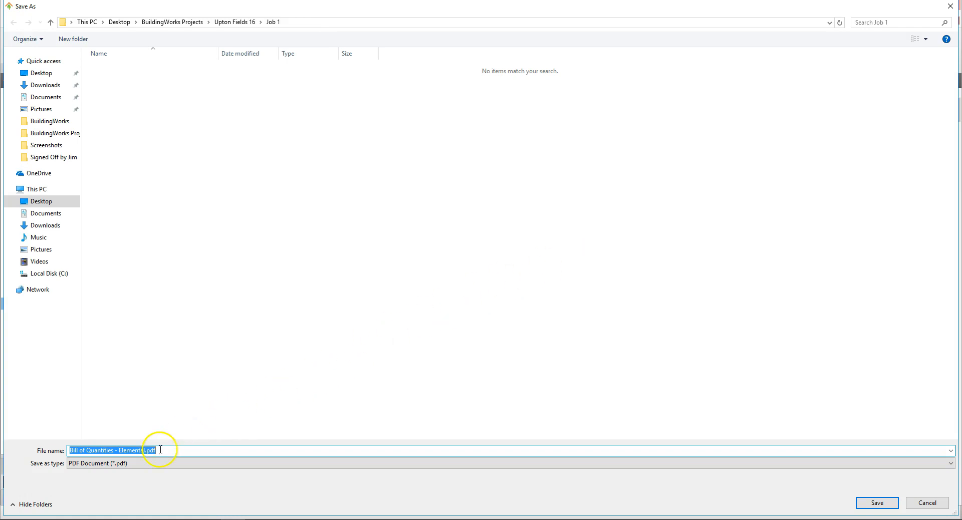
pyautogui.click(877, 503)
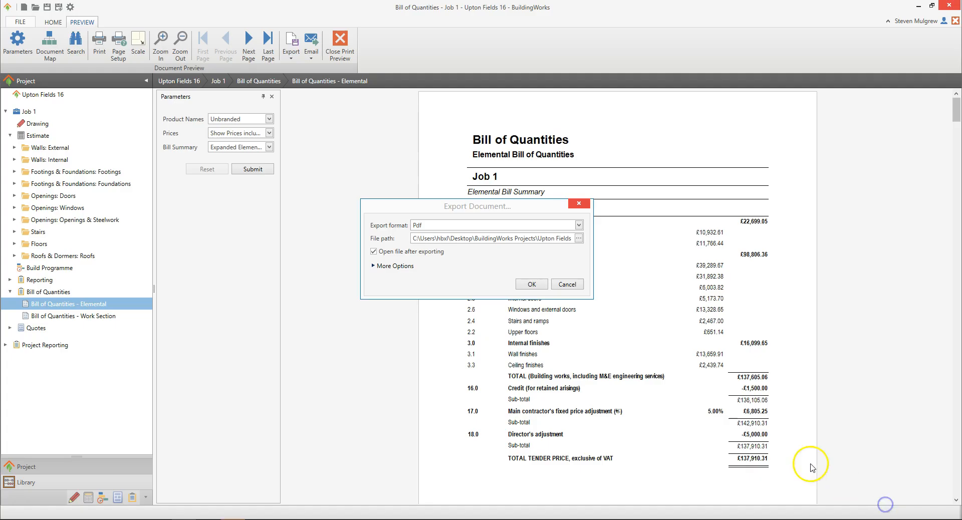
pyautogui.click(427, 251)
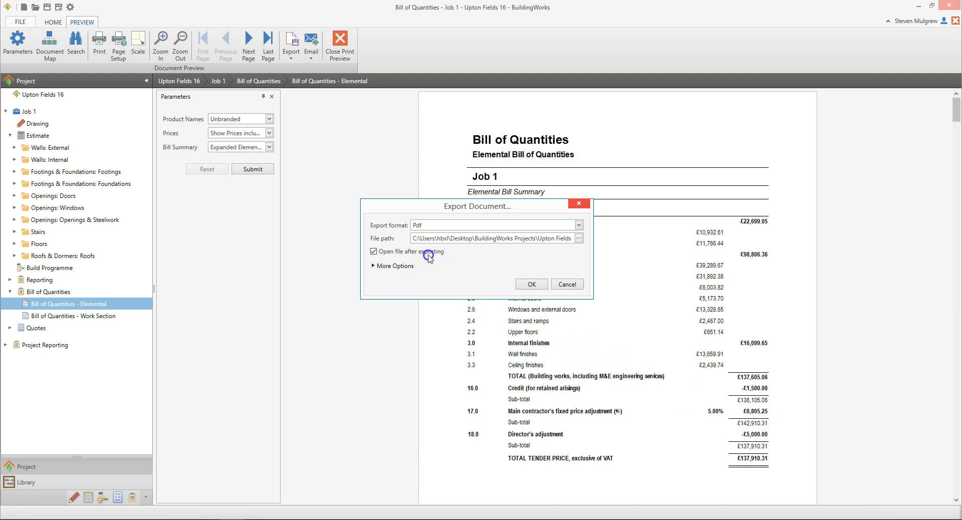
pyautogui.click(531, 284)
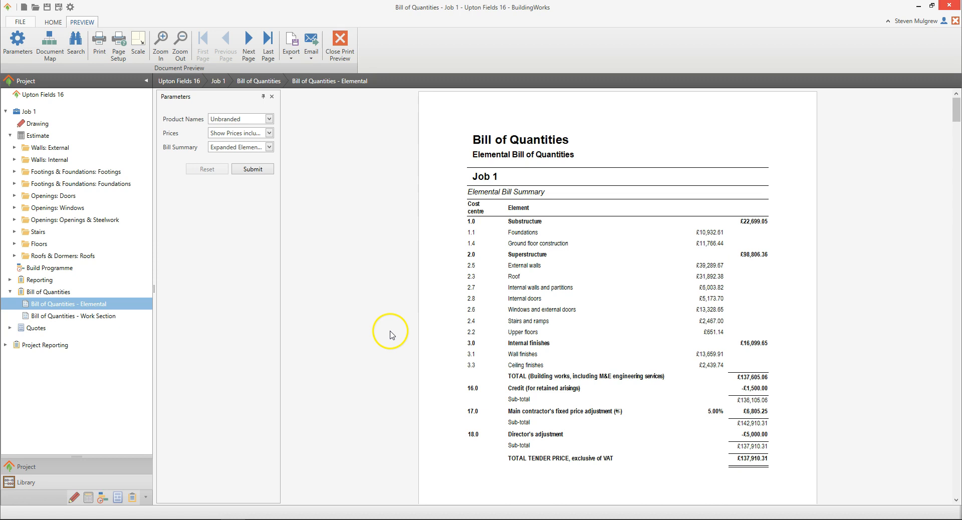